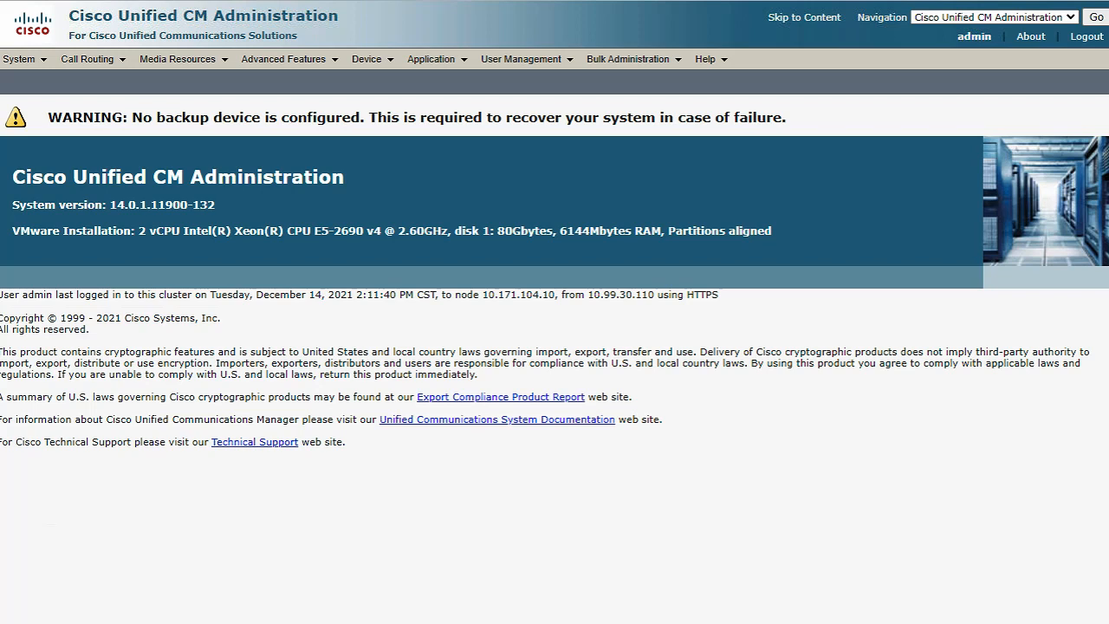
Switch to Cisco Jabber and acknowledge the E911 notification
key("alt+Tab")
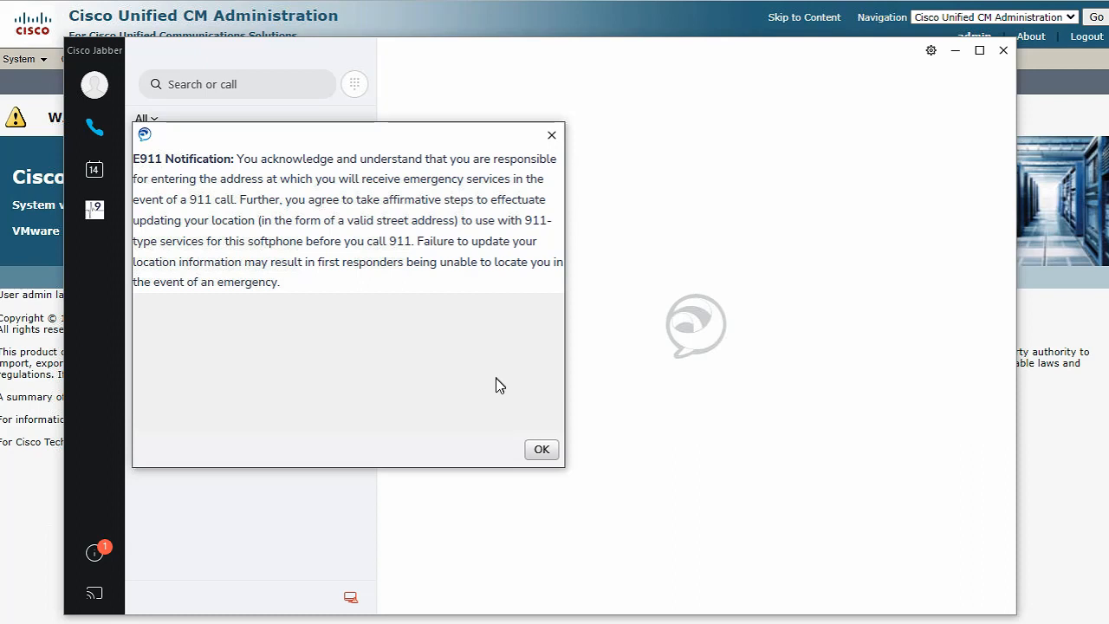
left_click(538, 450)
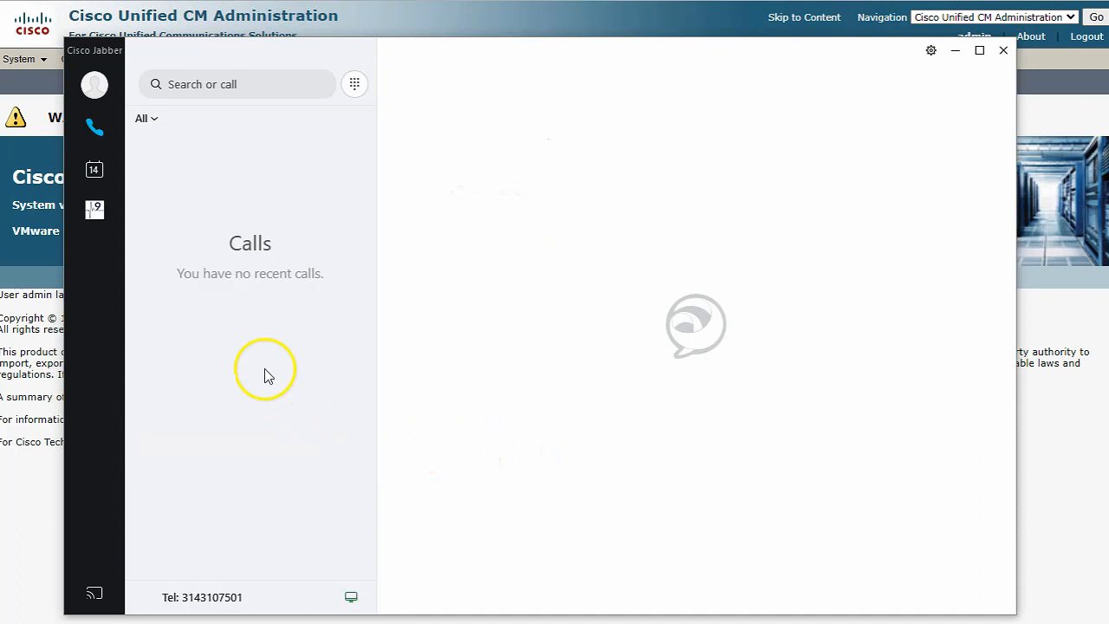
Open the 9Line portal inside Jabber and sign in with the account's email
left_click(88, 218)
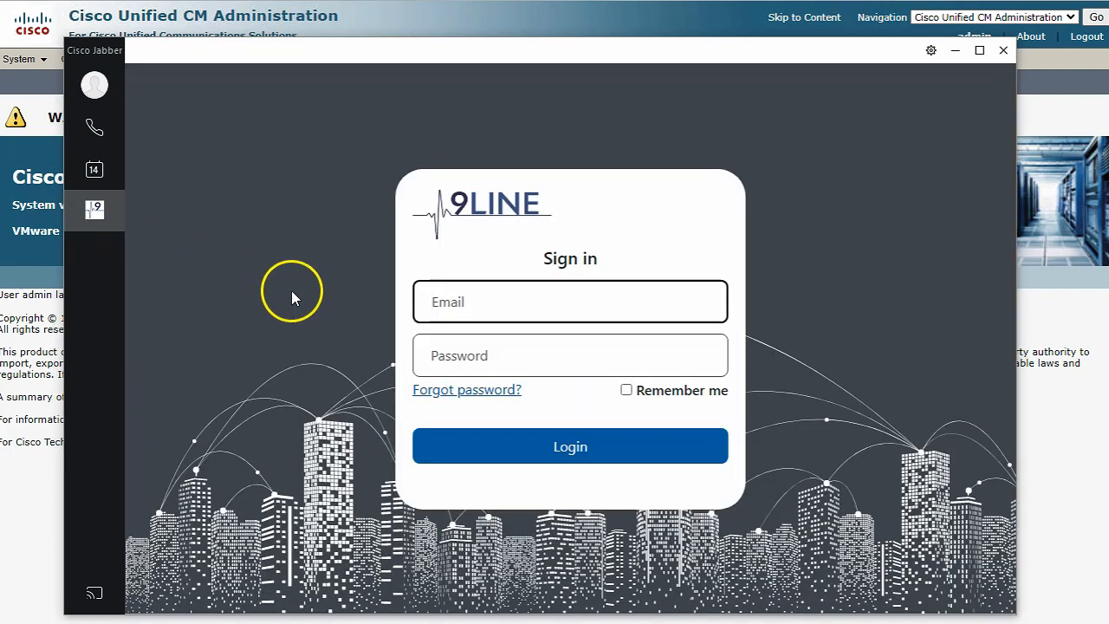
left_click(559, 301)
type("mark")
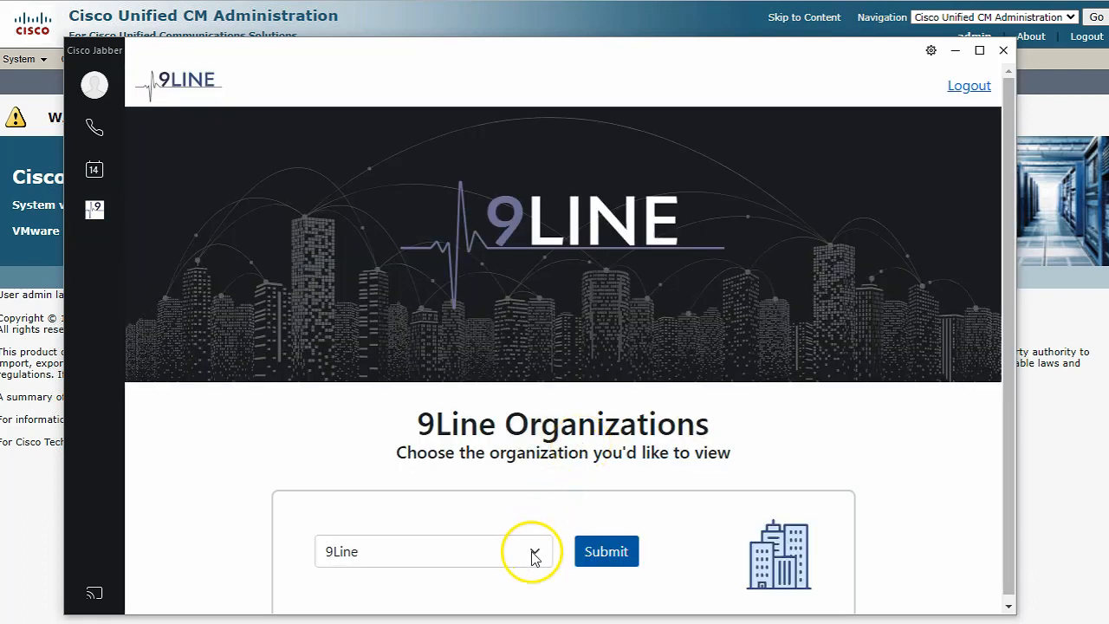
Choose Jefferson Medical Center as the 9Line organization to view and submit it
left_click(533, 552)
left_click(515, 596)
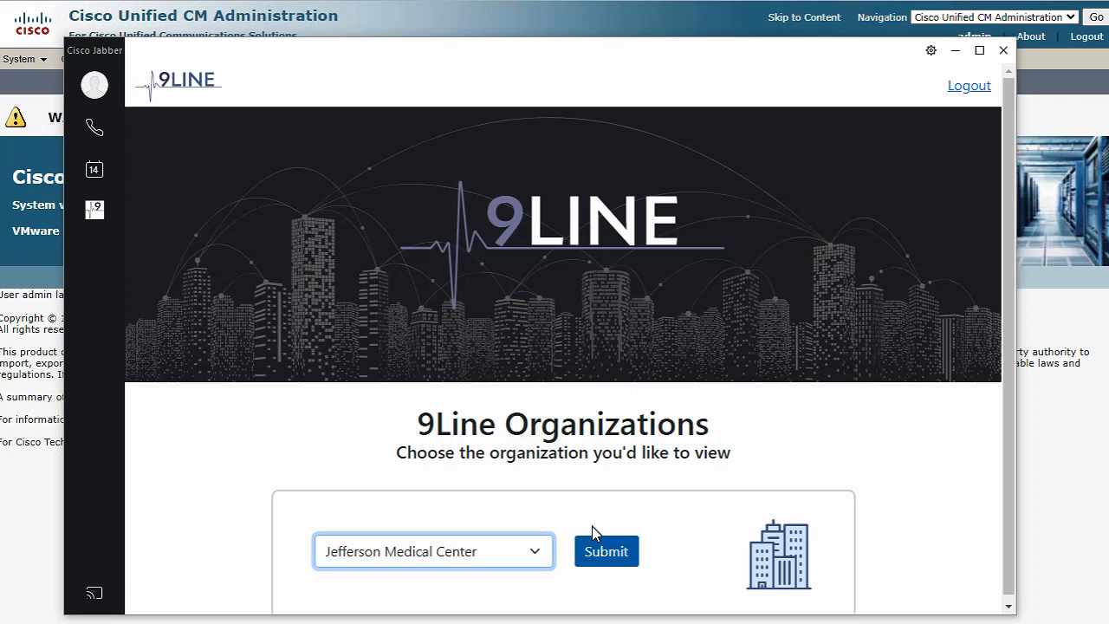
left_click(598, 553)
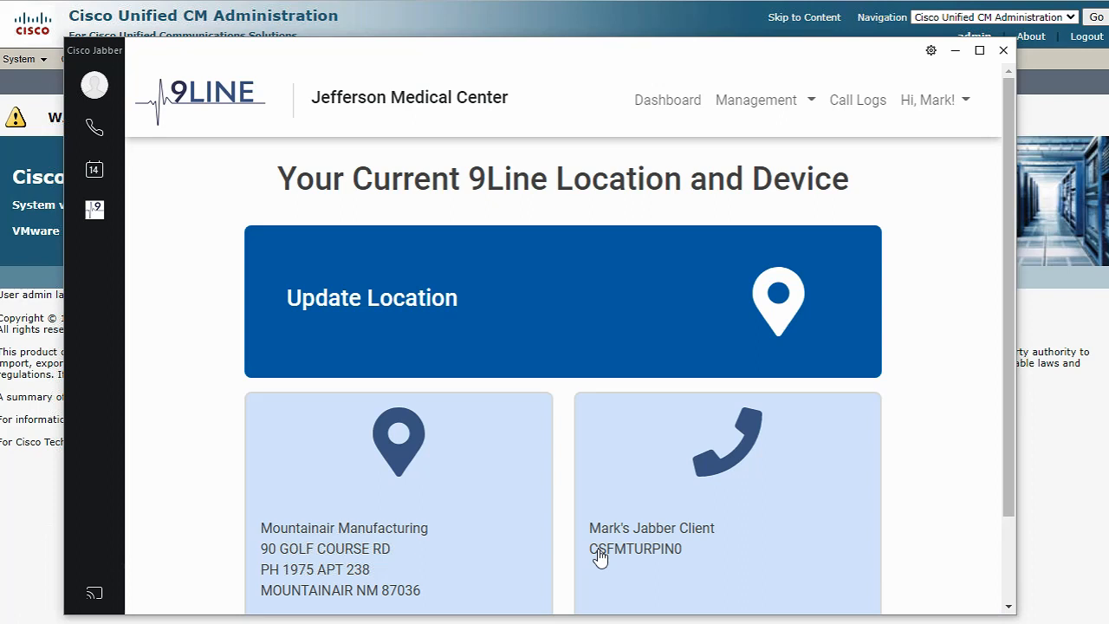
Open the location management page for updating the Jabber client's current location
left_click(529, 540)
left_click(582, 346)
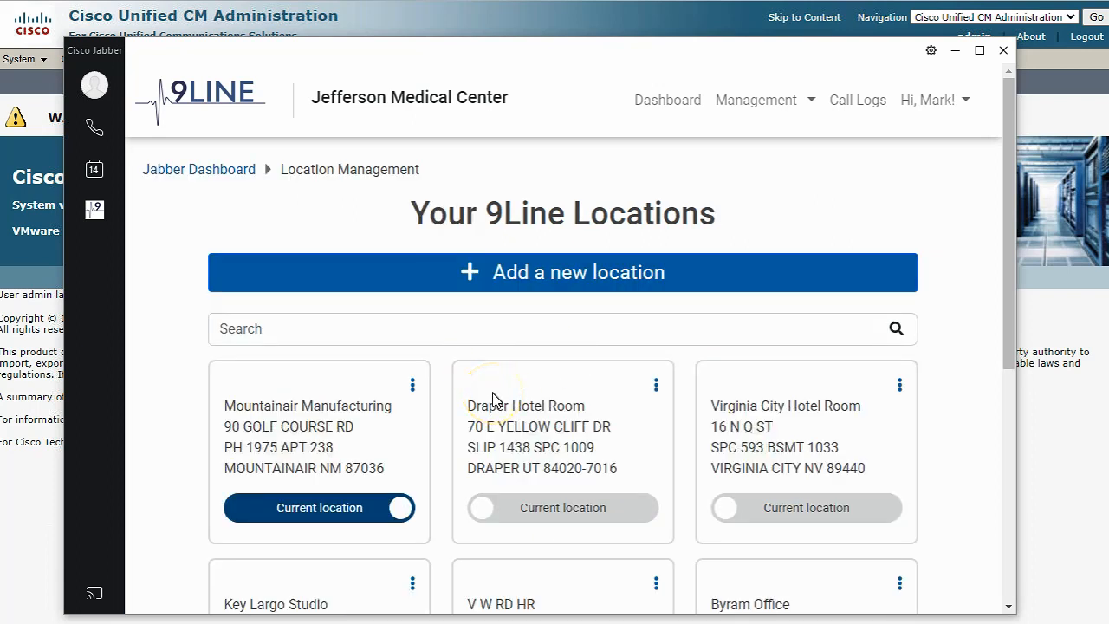
left_click(526, 286)
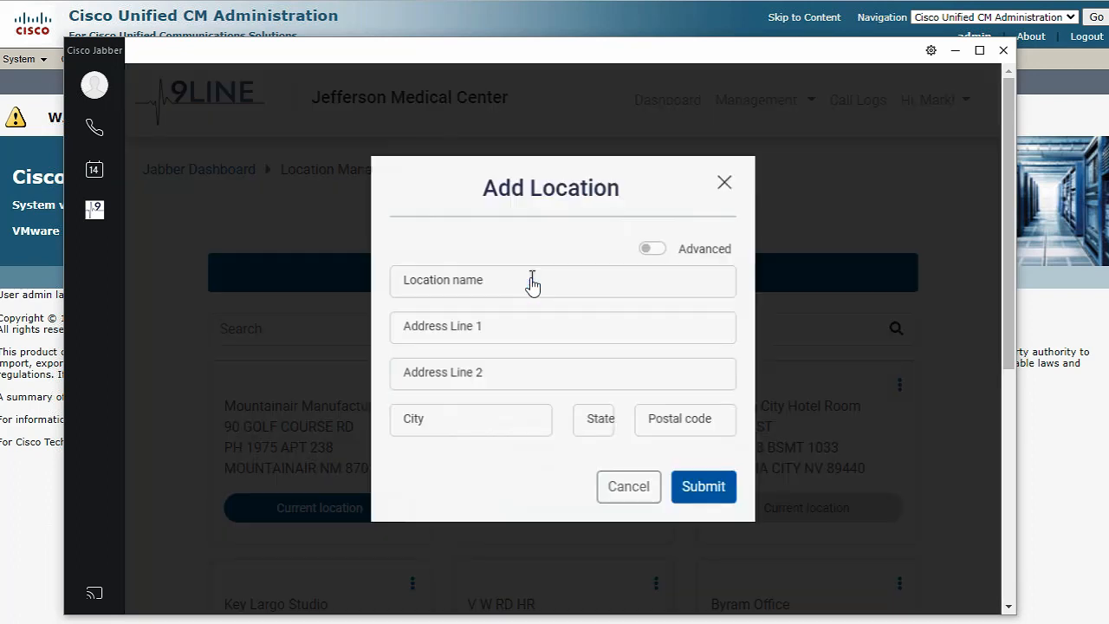
left_click(531, 279)
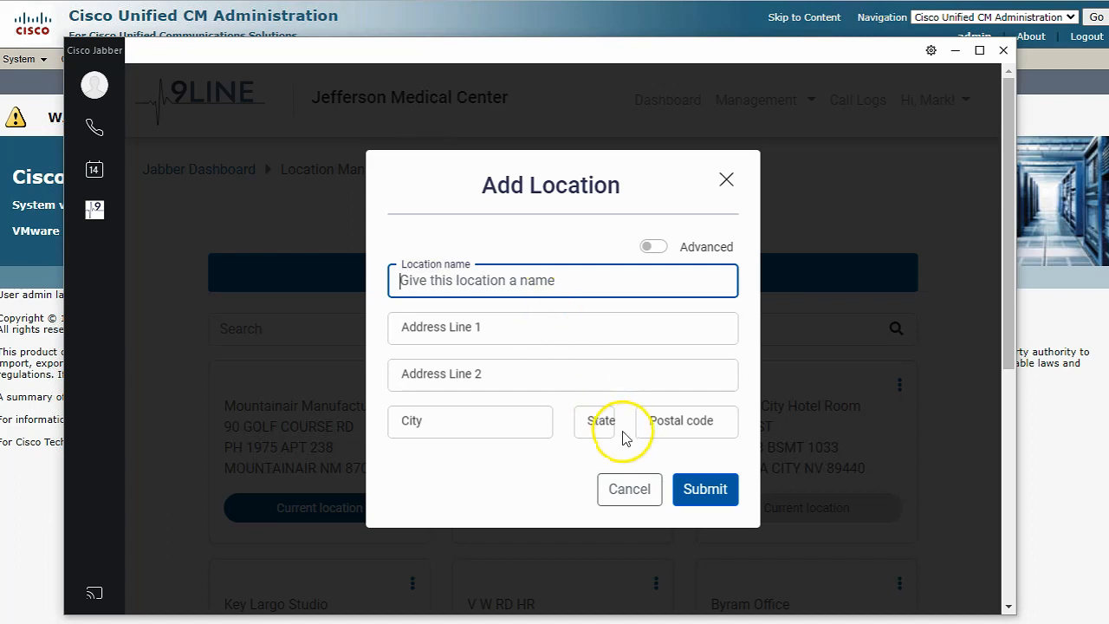
left_click(615, 489)
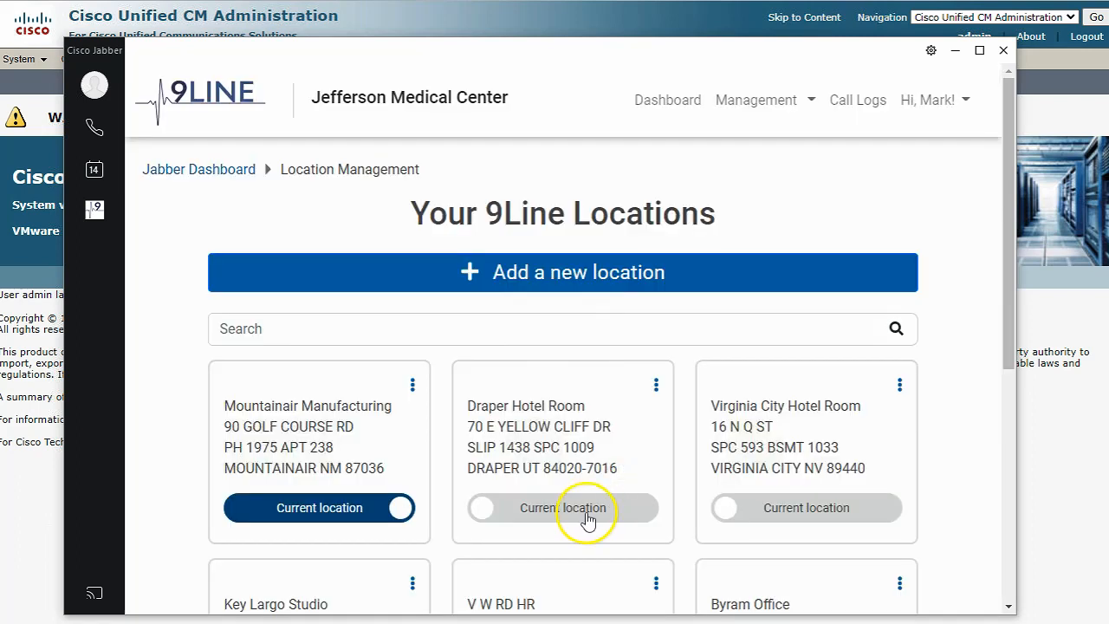
Set Virginia City Hotel Room as the Jabber client's current location
left_click(769, 516)
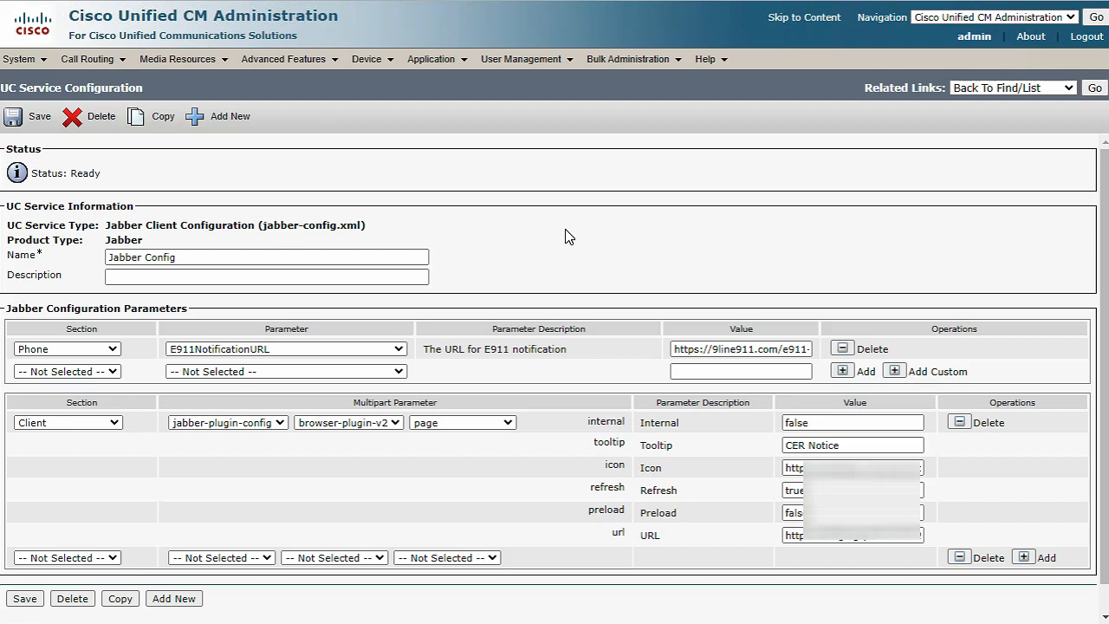
left_click(82, 65)
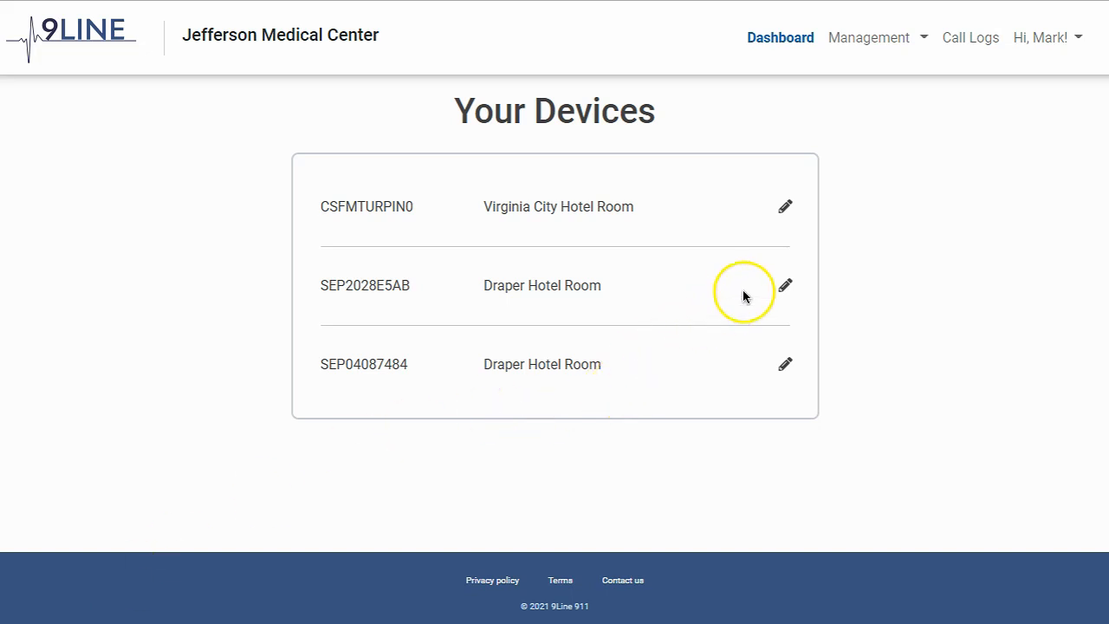
Set Key Largo Studio as the current location of device SEP2028E5AB
left_click(785, 285)
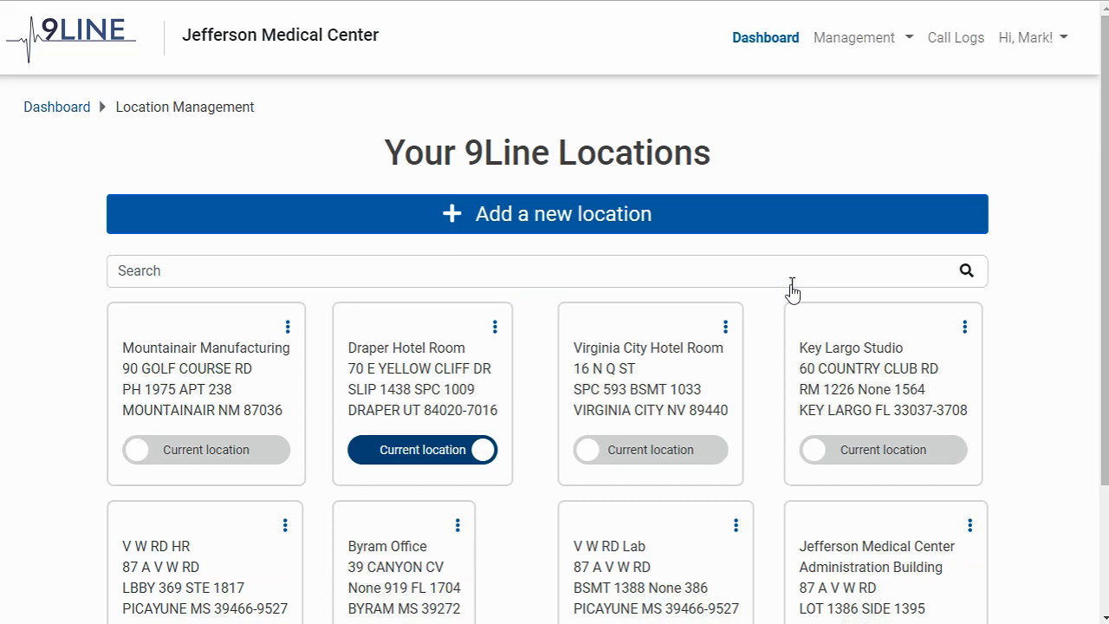
left_click(861, 451)
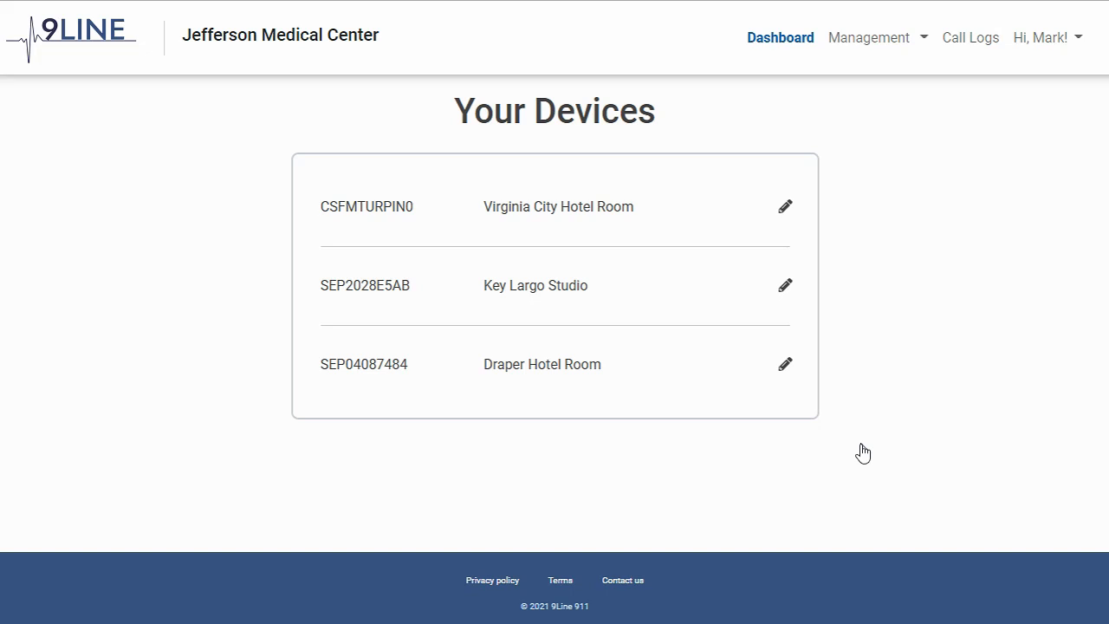
left_click(787, 365)
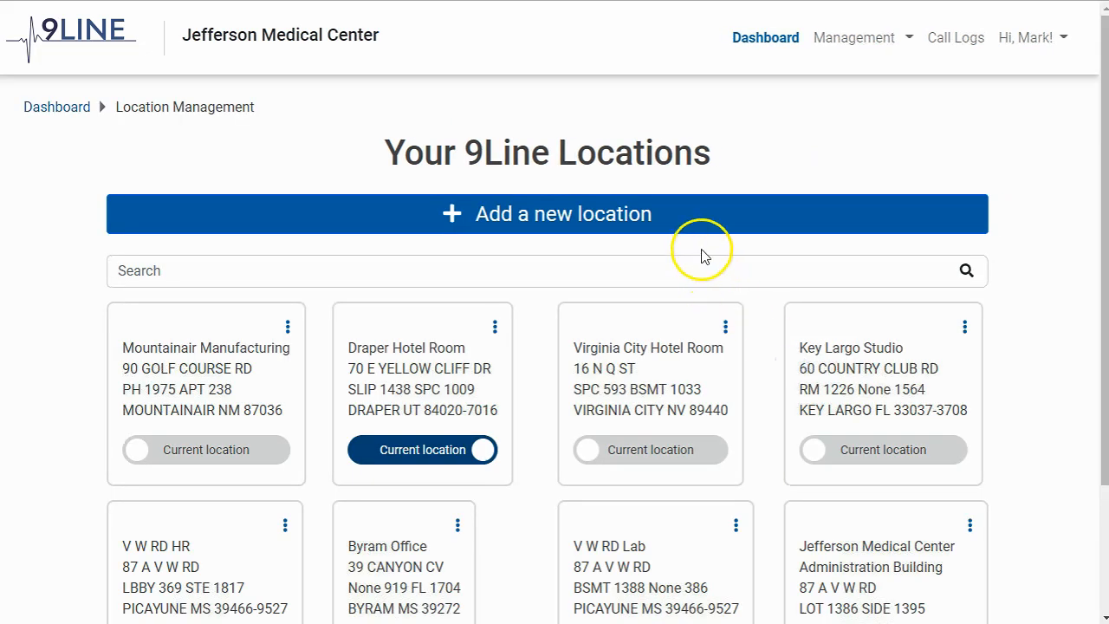
left_click(737, 216)
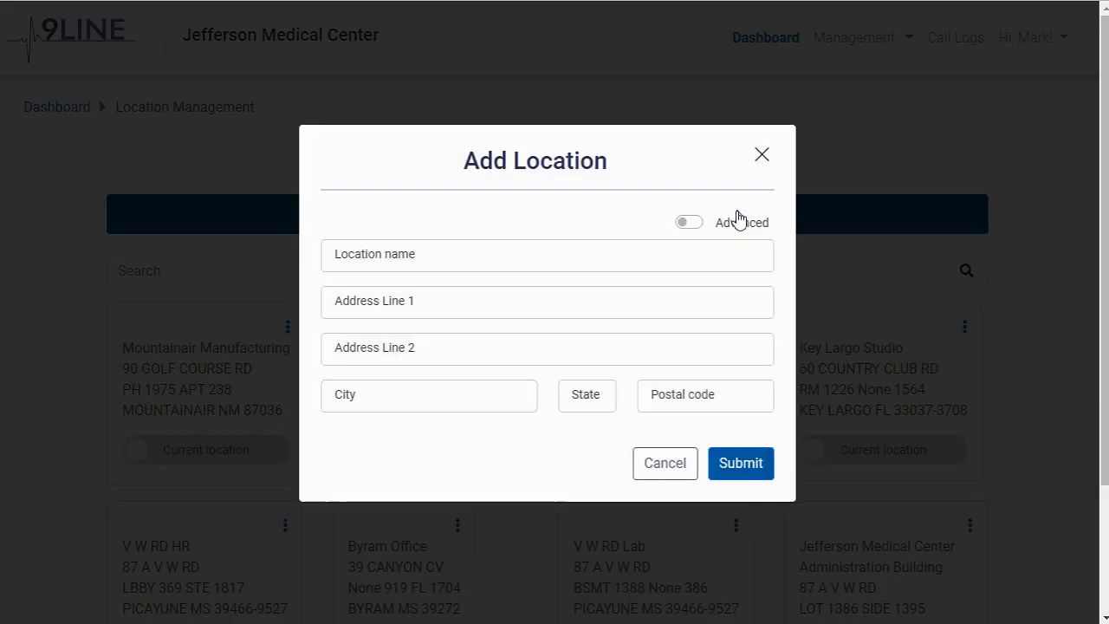
left_click(665, 463)
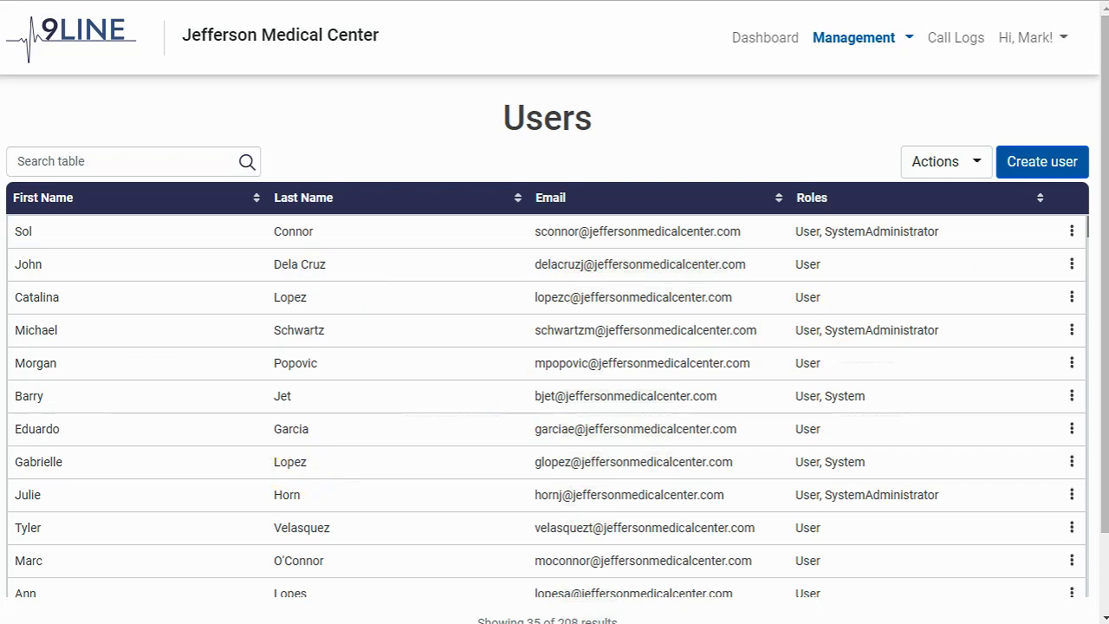
Search the Users table by partial email and view the matching user's details, addresses and devices
left_click(90, 162)
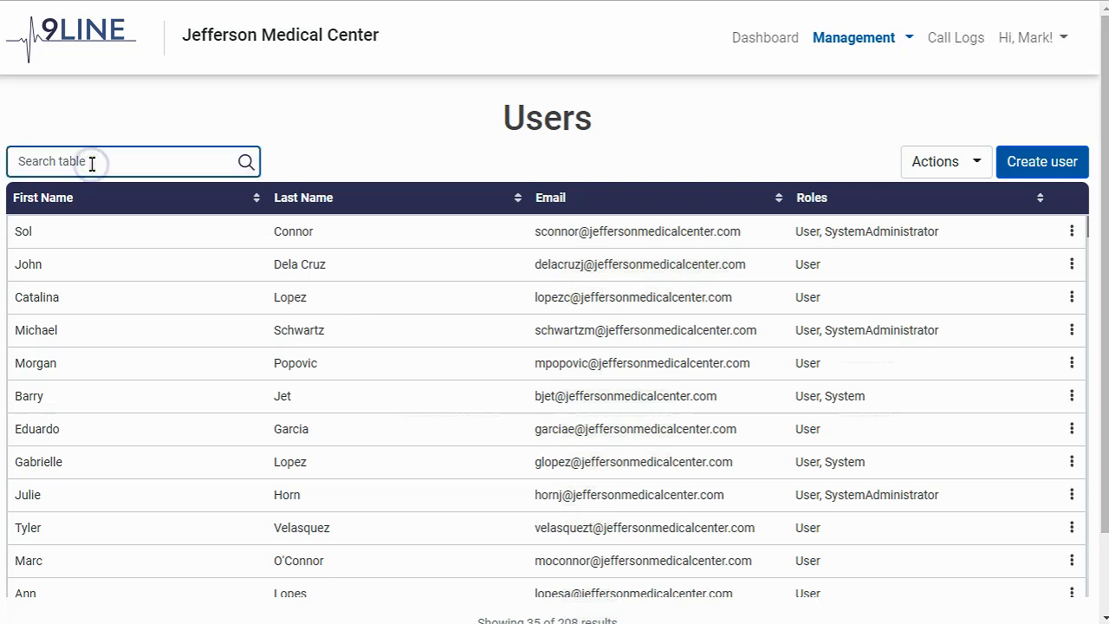
type("mark@9")
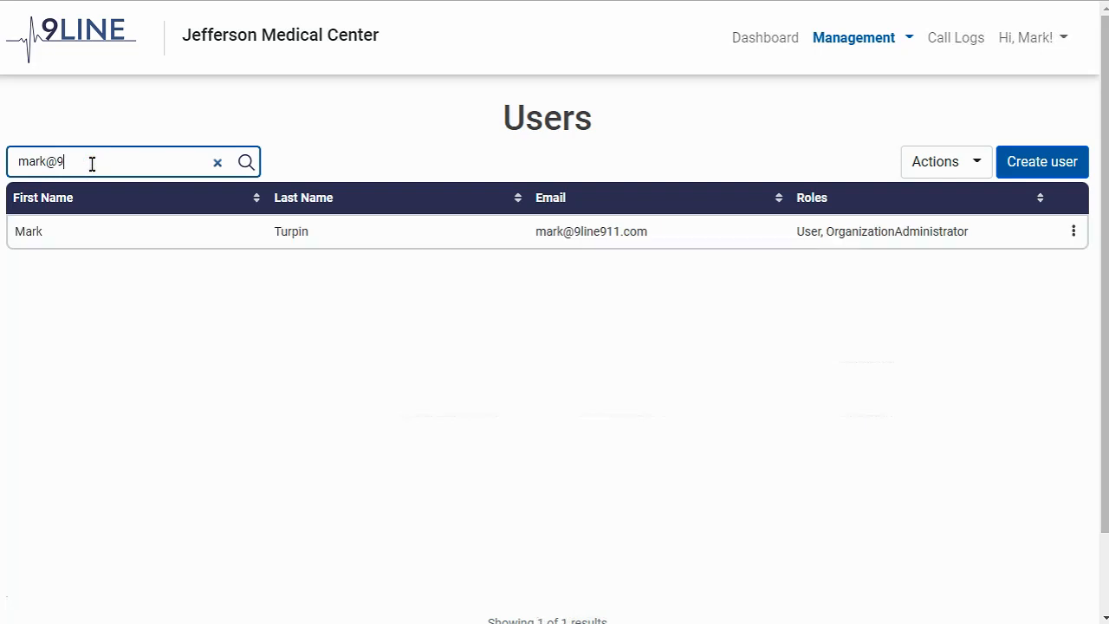
left_click(1074, 231)
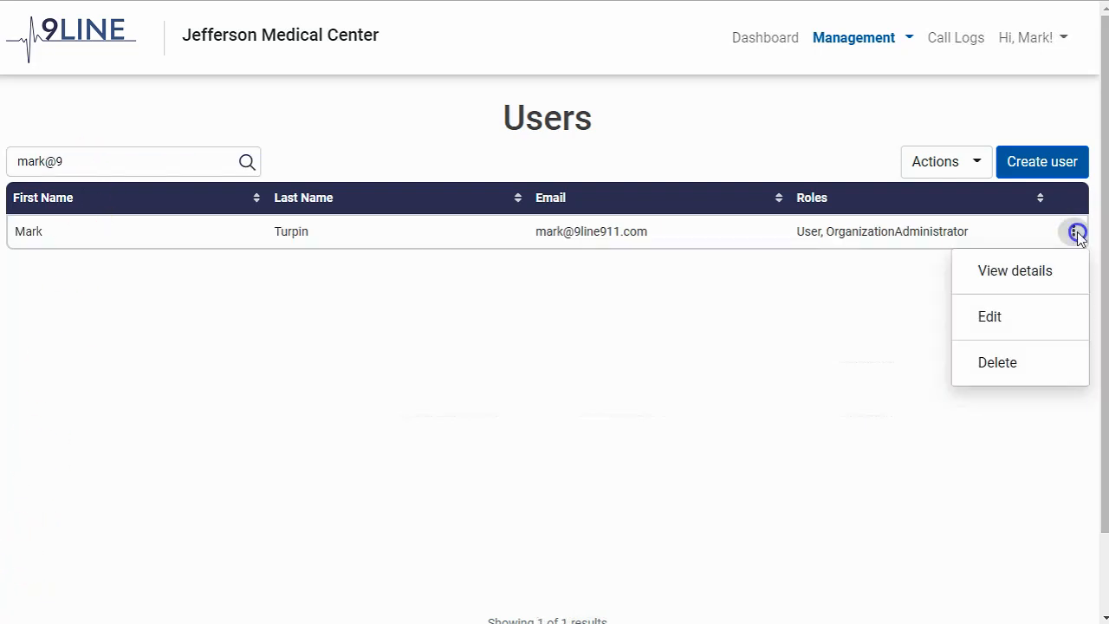
left_click(1040, 284)
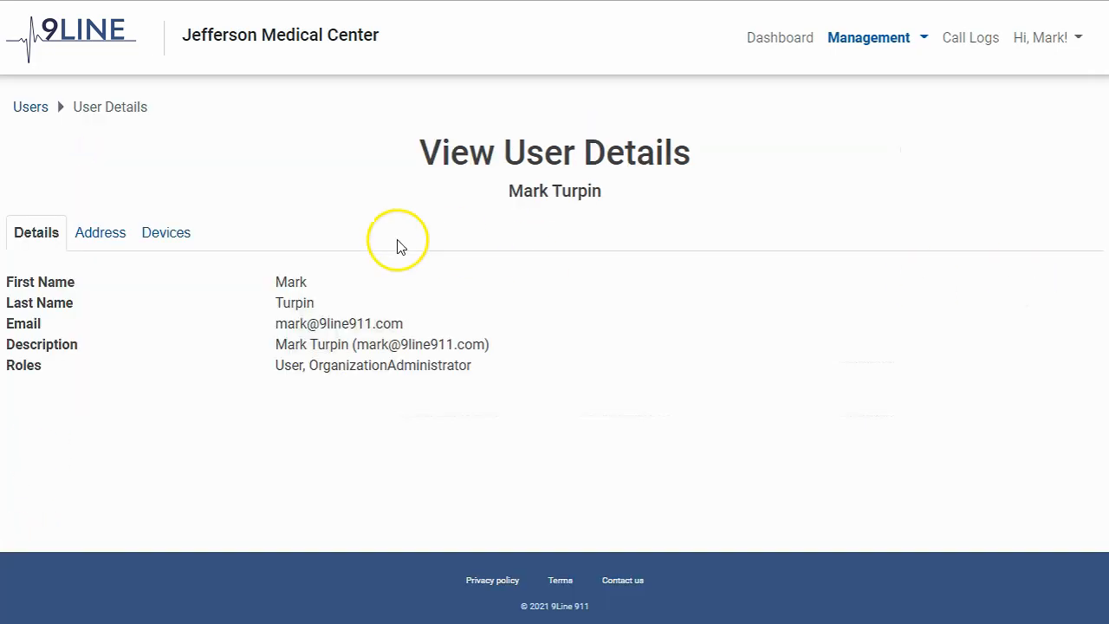
left_click(110, 242)
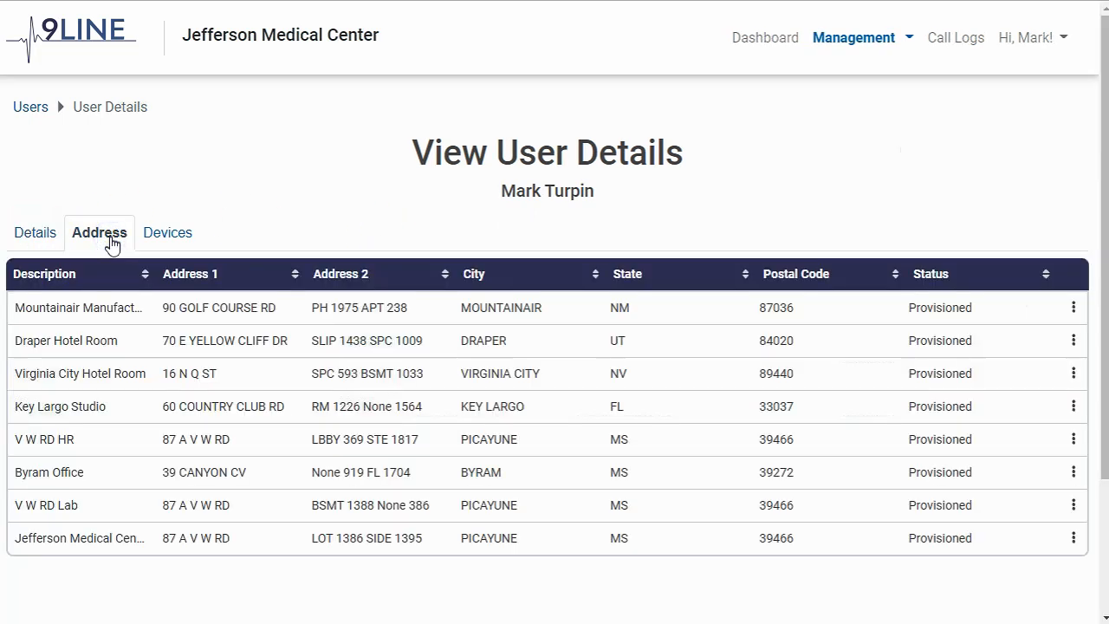
left_click(170, 234)
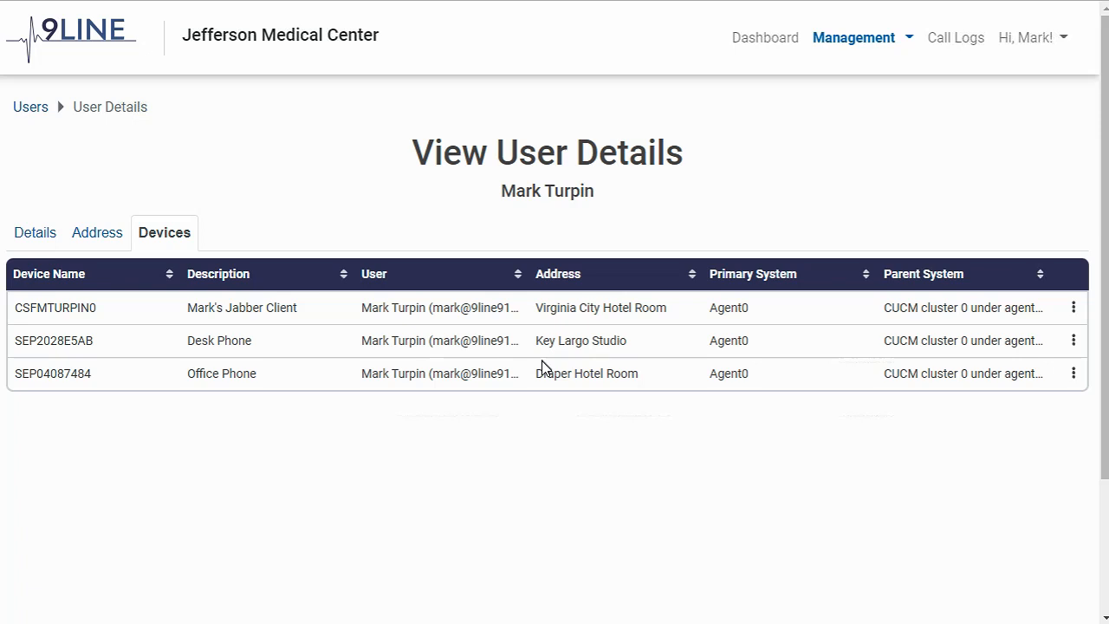
Open the organization's Locations management list to review its provisioned addresses
left_click(843, 40)
left_click(821, 115)
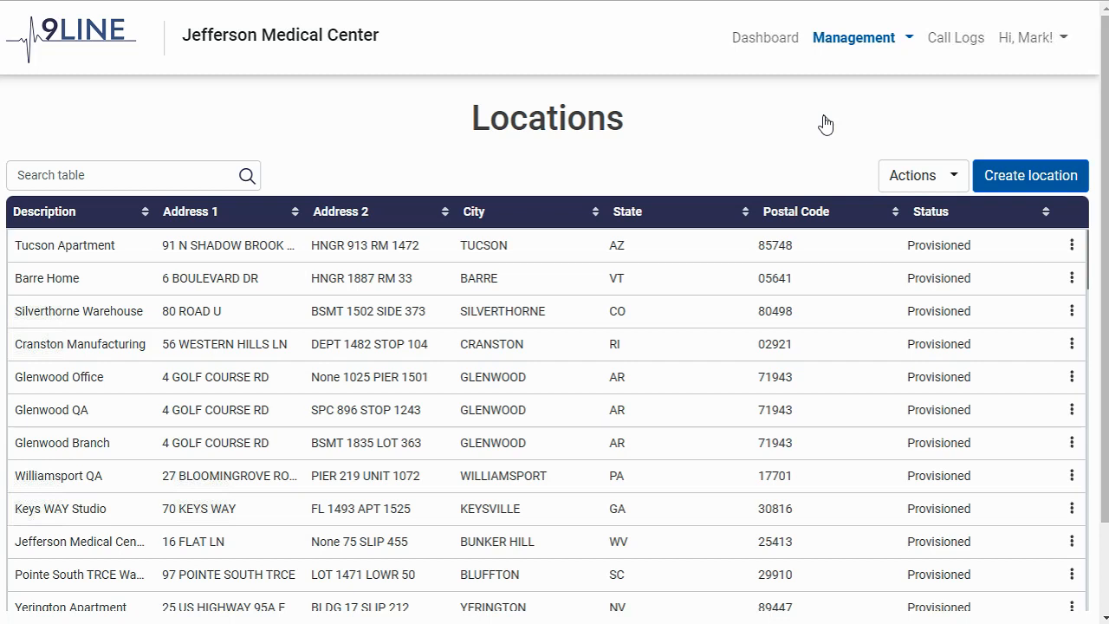
left_click(856, 39)
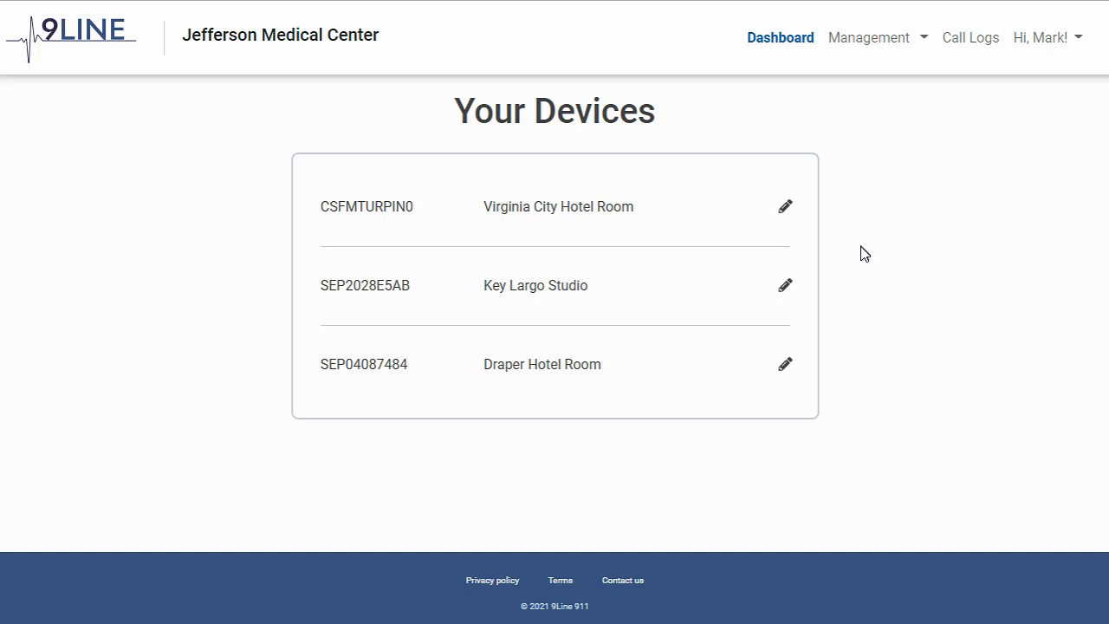
Open the call log entry created 1/1/2021 1:00:00 AM to view its details
left_click(149, 390)
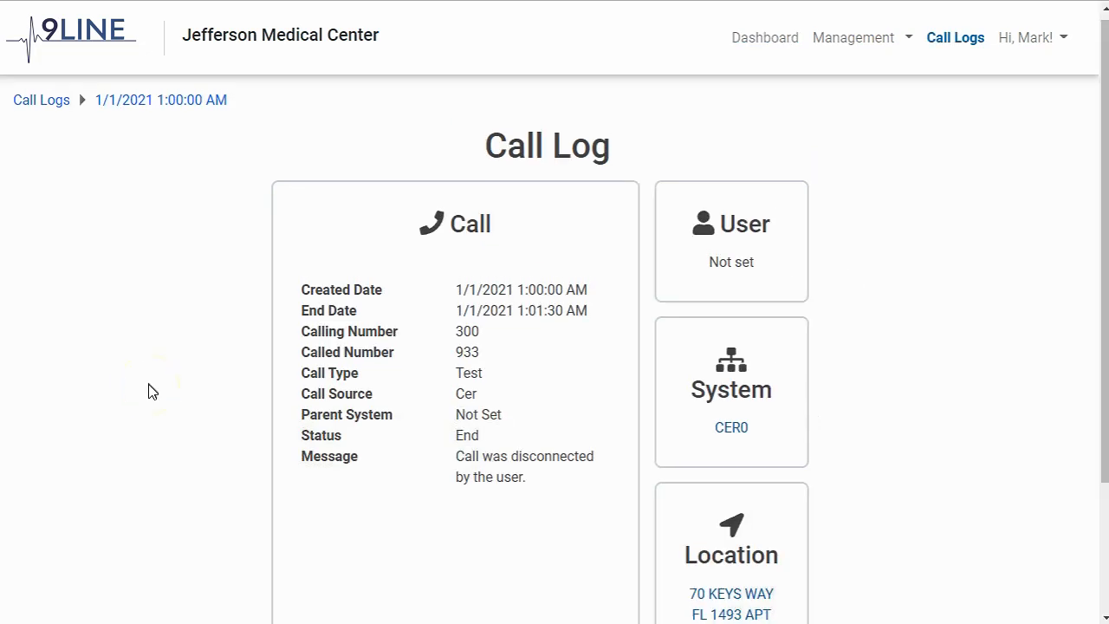